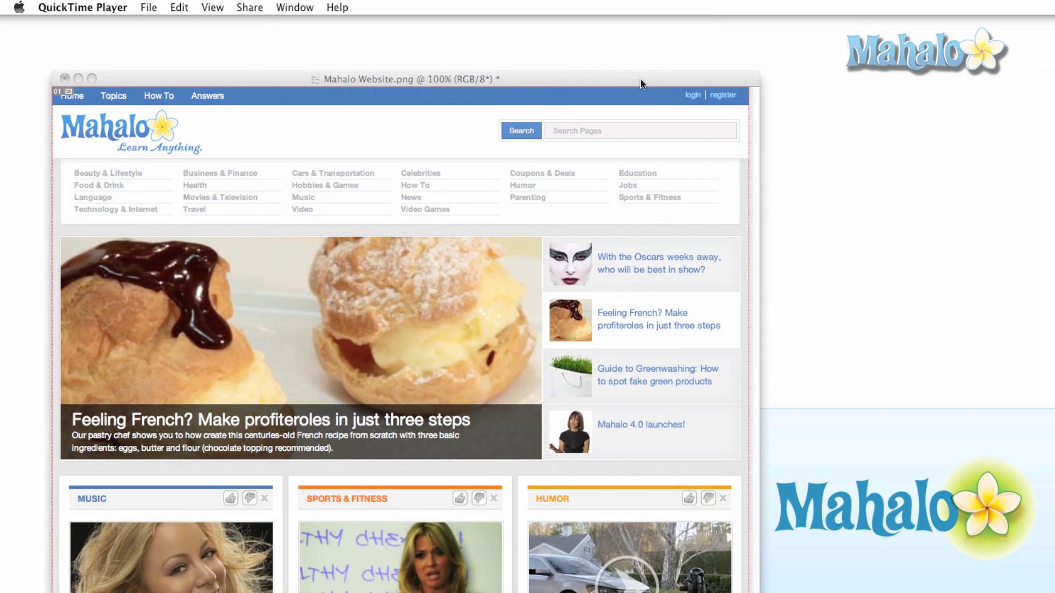
Activate the Mahalo Website.png document window and open its view display settings.
left_click(642, 84)
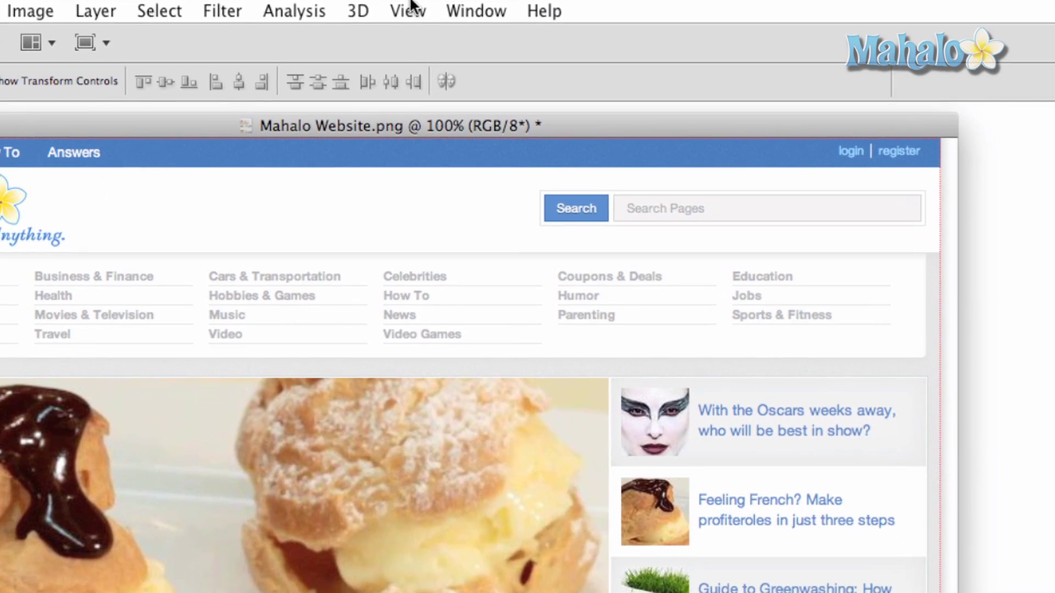
left_click(413, 7)
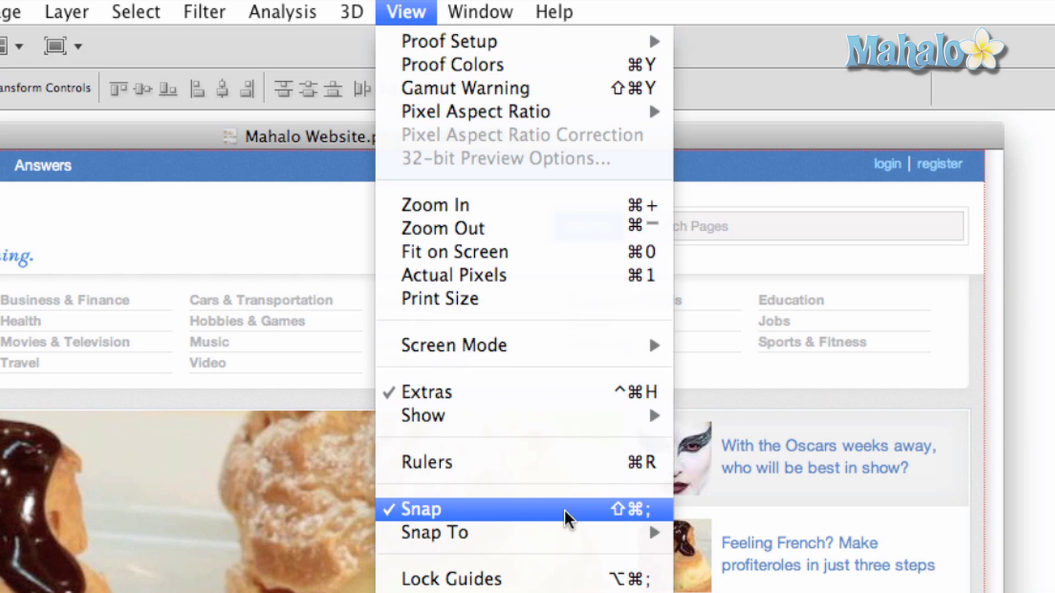
mouse_move(478, 418)
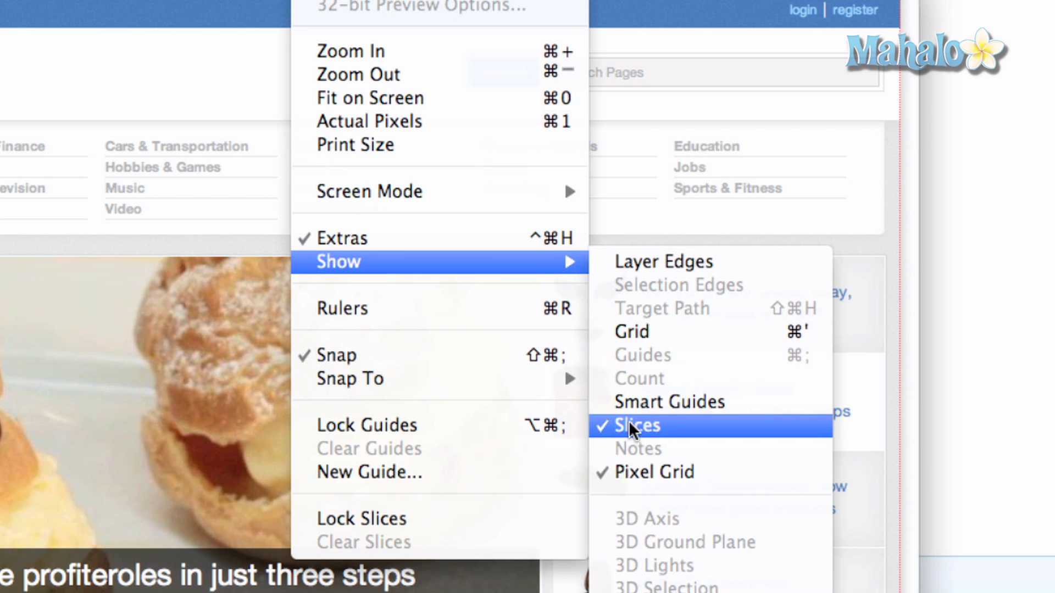
left_click(639, 433)
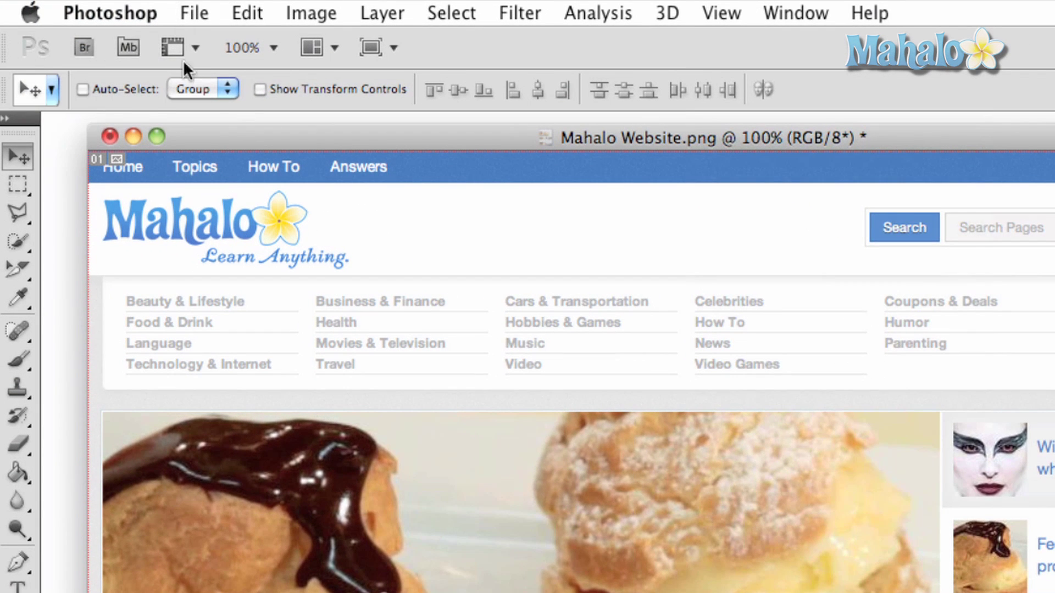
left_click(139, 11)
mouse_move(154, 92)
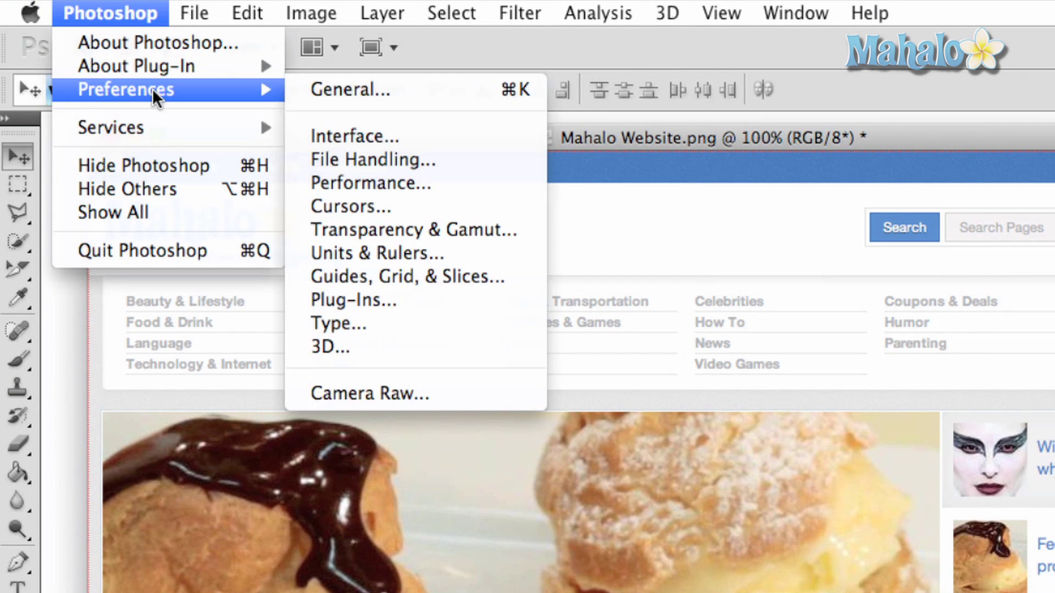
left_click(354, 273)
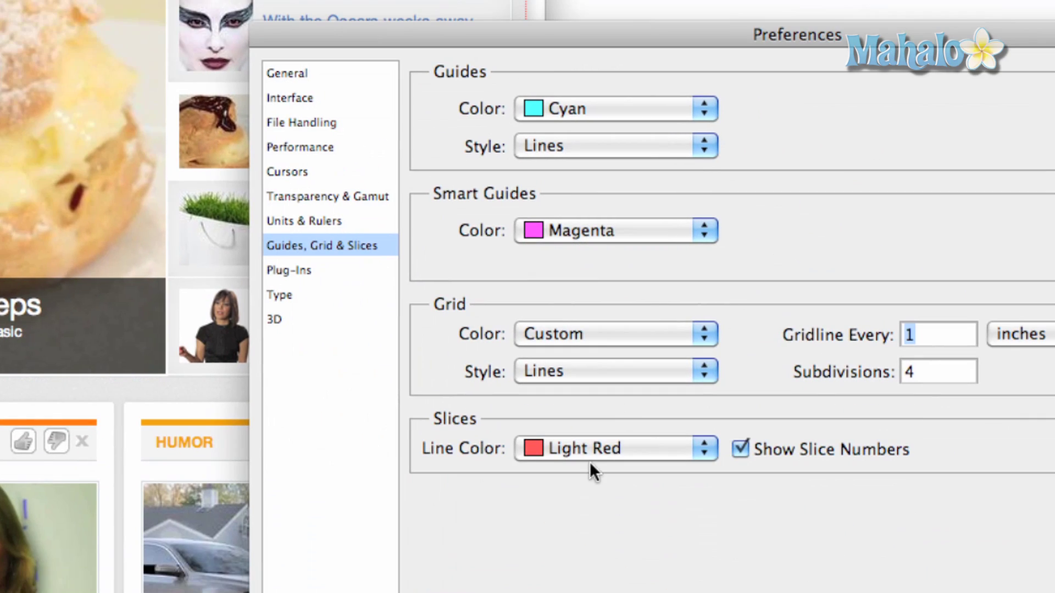
left_click(595, 446)
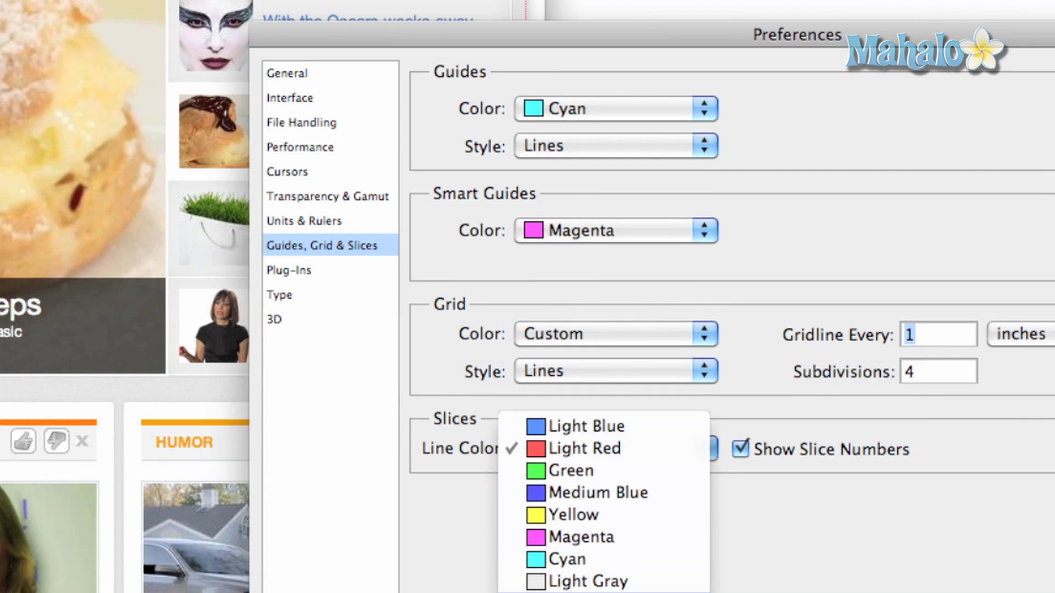
left_click(934, 576)
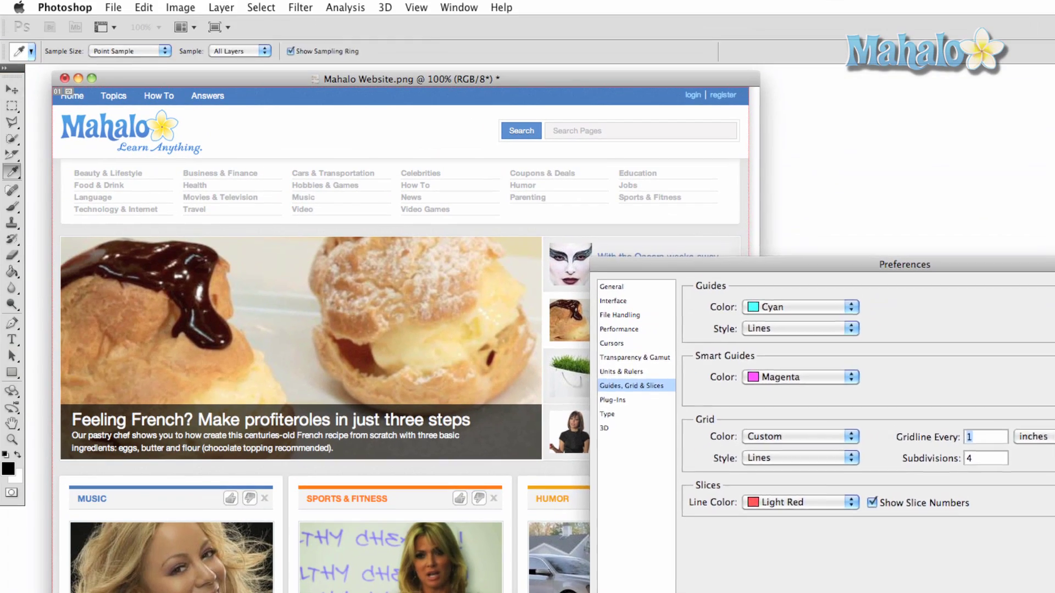
key("Return")
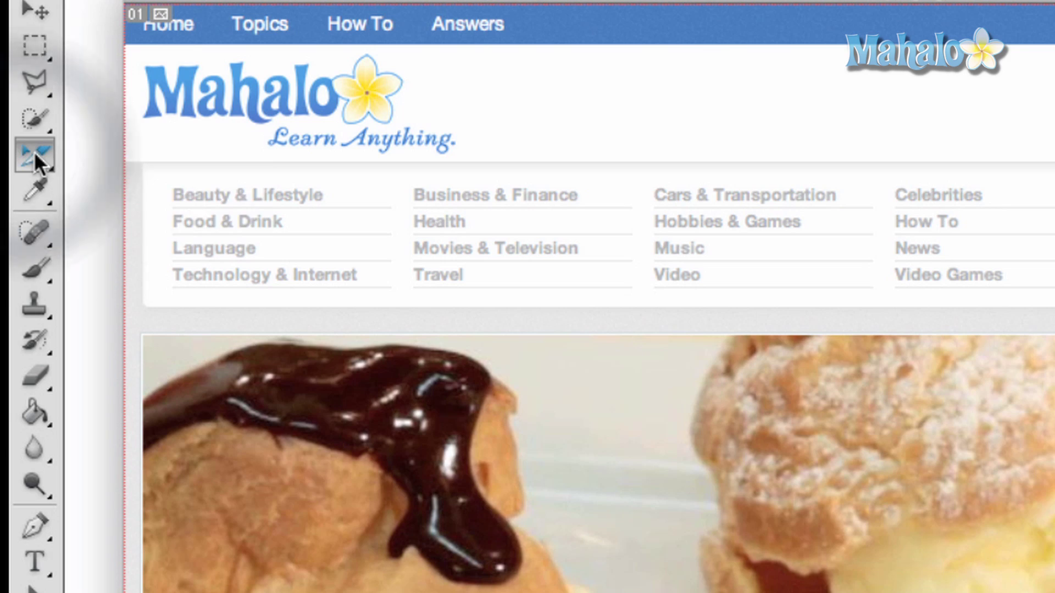
Slice the profiteroles hero image, lower its top edge to the image, and promote it to a user slice.
left_click_drag(15, 132, 77, 138)
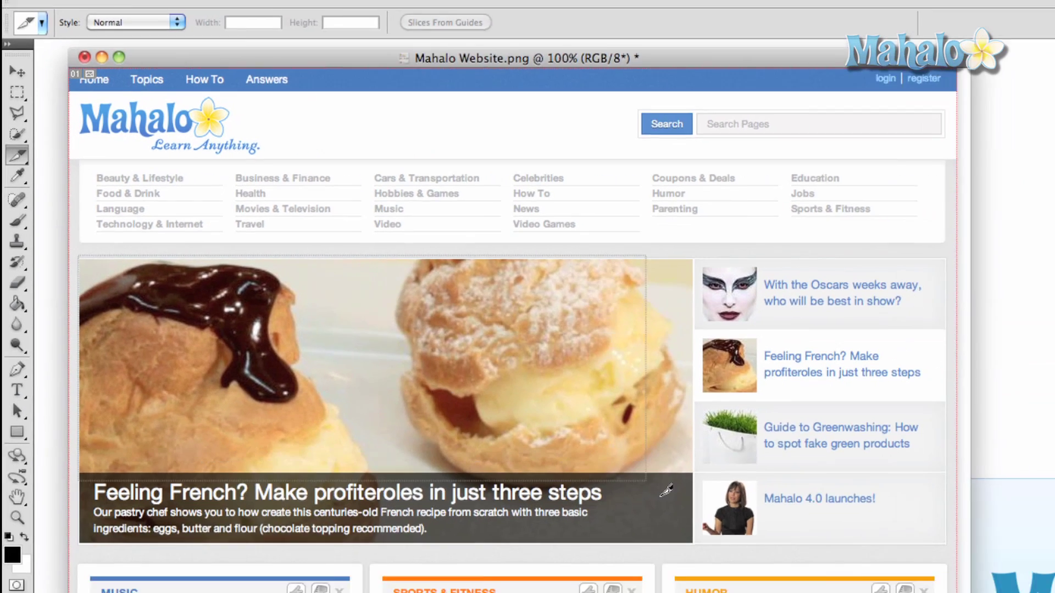
left_click_drag(80, 258, 543, 460)
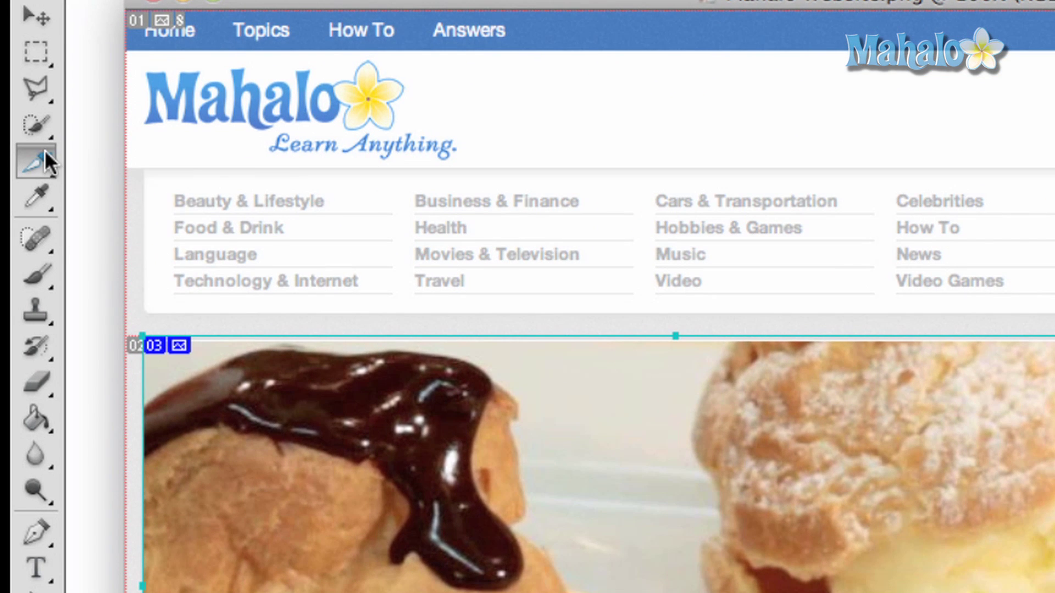
left_click_drag(45, 150, 110, 212)
mouse_move(678, 337)
left_mouse_down()
mouse_move(687, 400)
mouse_move(673, 390)
mouse_move(674, 342)
left_mouse_up()
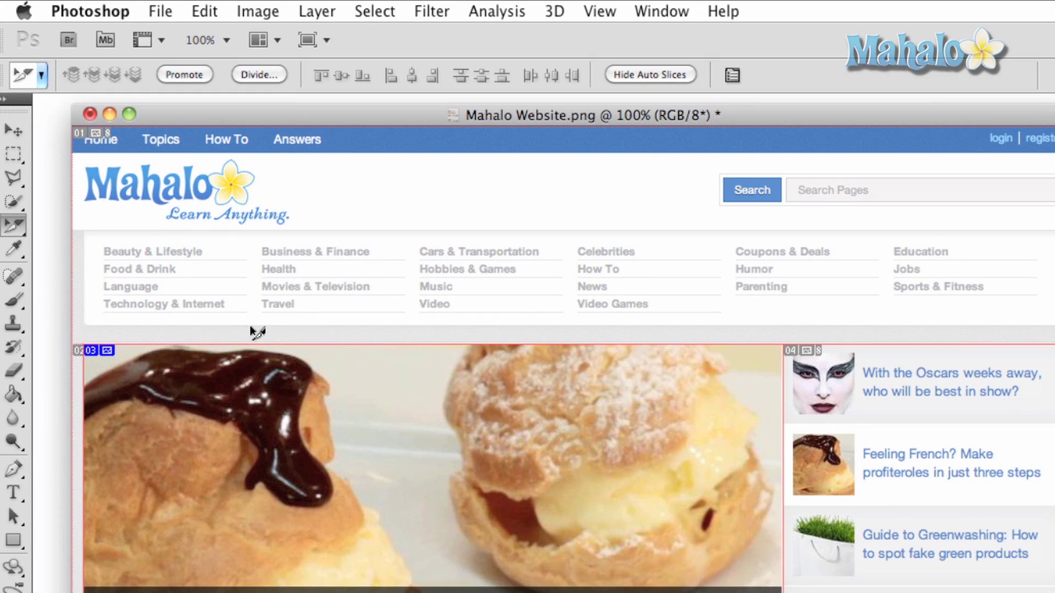
left_click(172, 74)
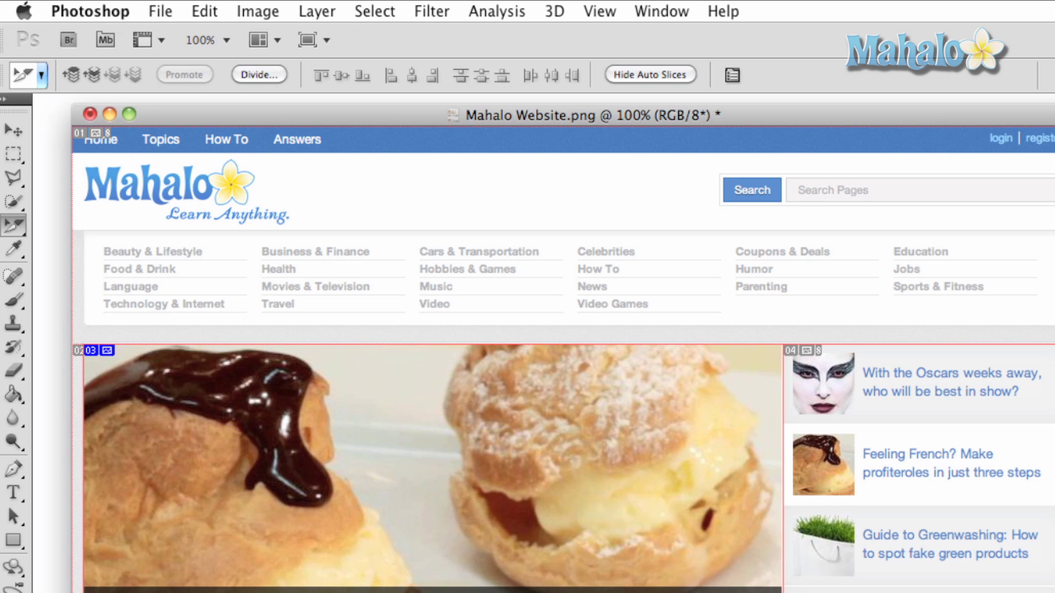
Draw a slice over the right-hand story panel and divide it into 4 slices.
left_click_drag(13, 226, 55, 236)
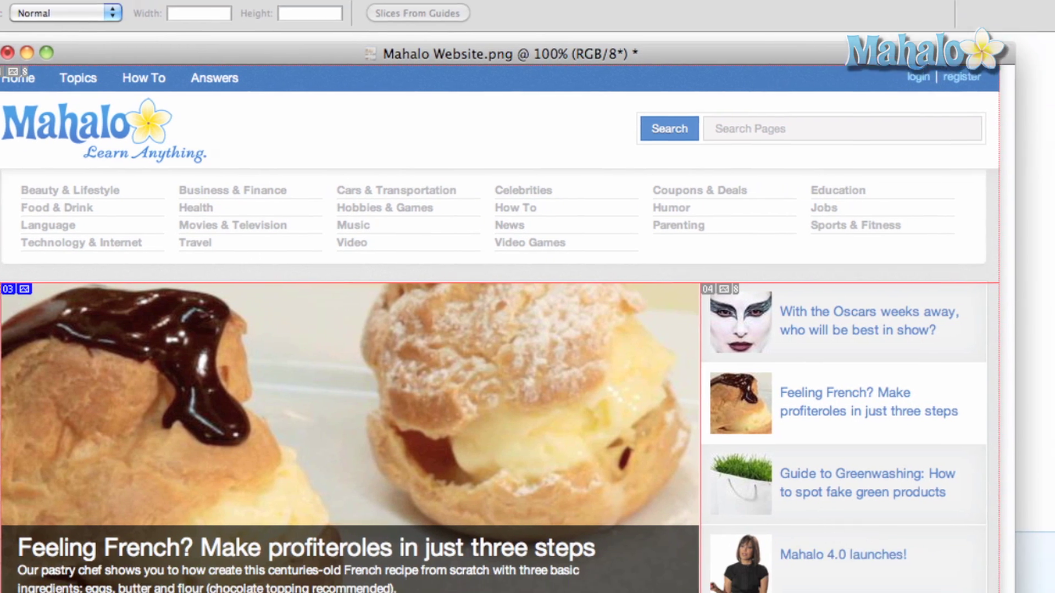
left_click_drag(783, 345, 1054, 592)
left_click_drag(849, 490, 849, 490)
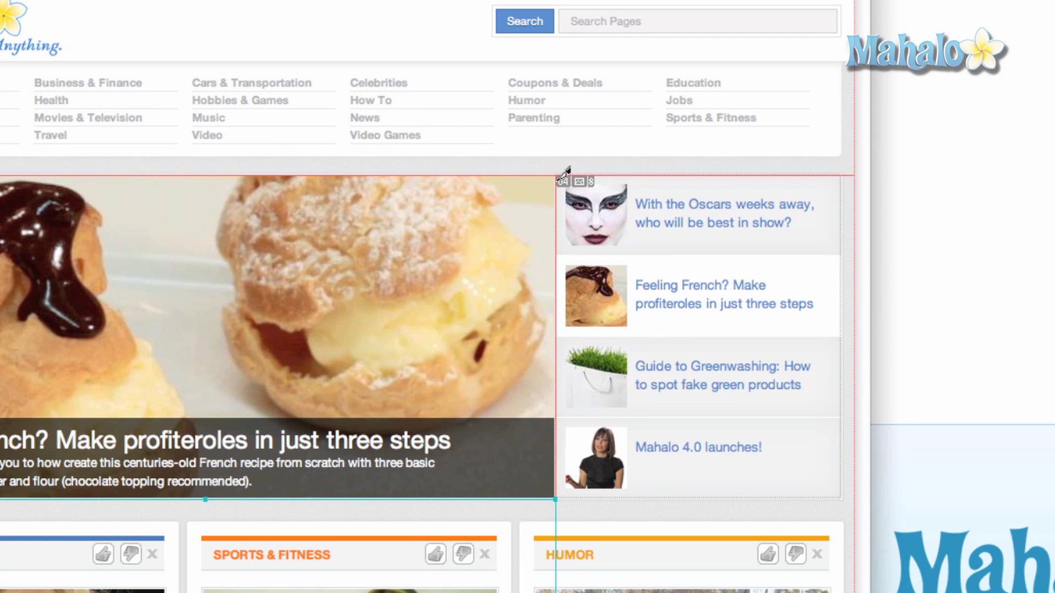
right_click(663, 259)
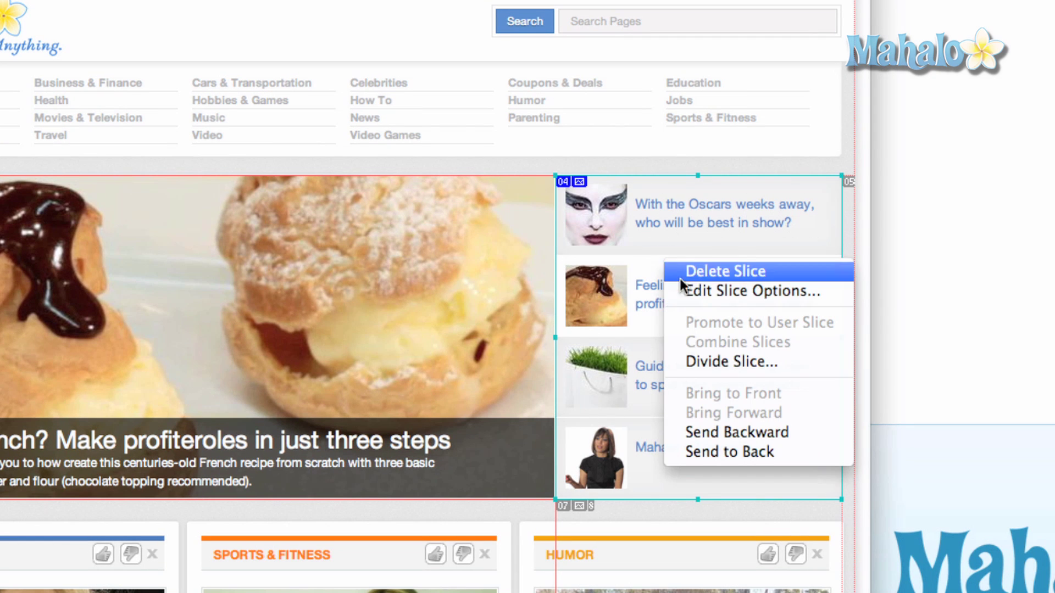
left_click(705, 360)
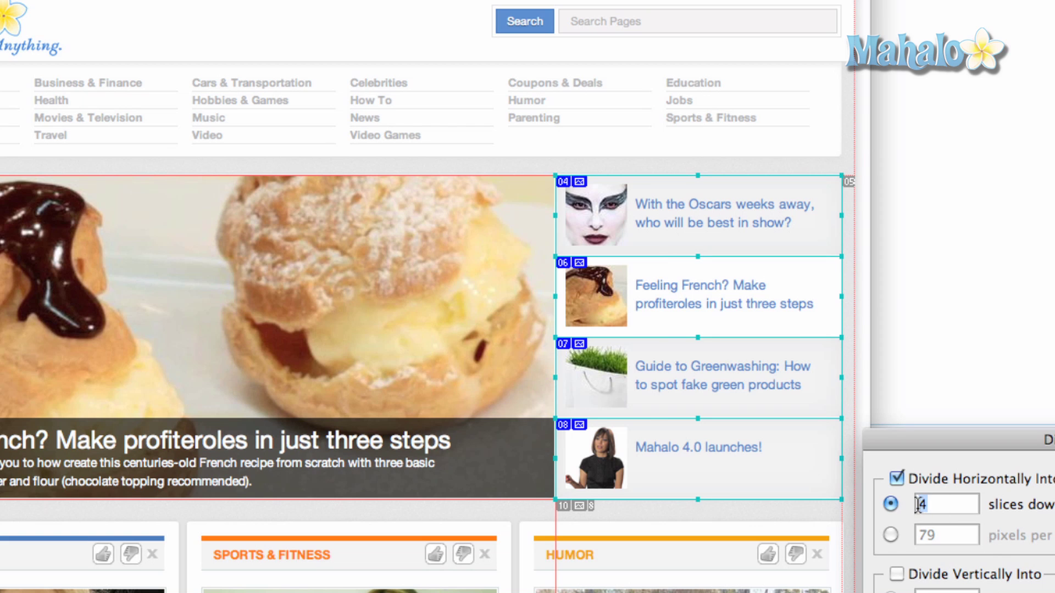
type("3")
key("BackSpace")
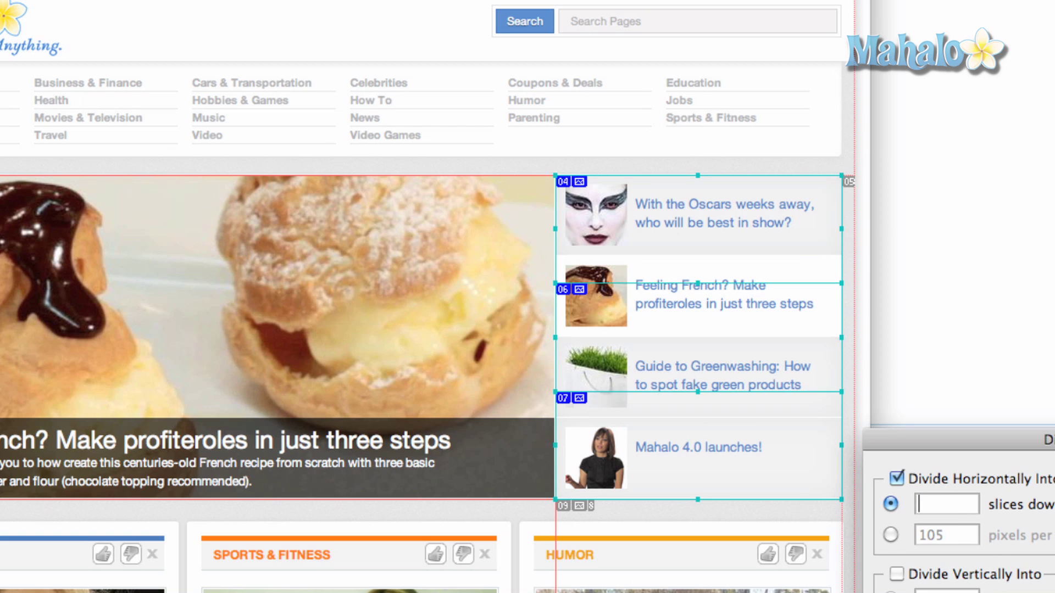
type("4")
key("Return")
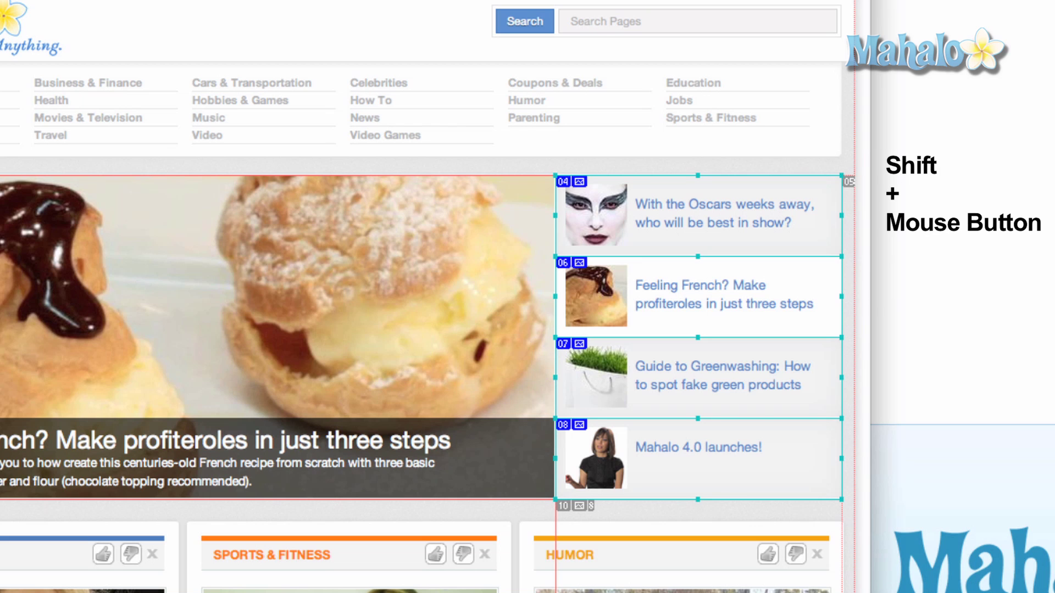
Combine slices 04, 06, 07 and 08 into one slice, then delete it.
left_click(703, 227)
left_click(707, 306, "shift")
left_click(711, 372, "shift")
left_click(707, 449, "shift")
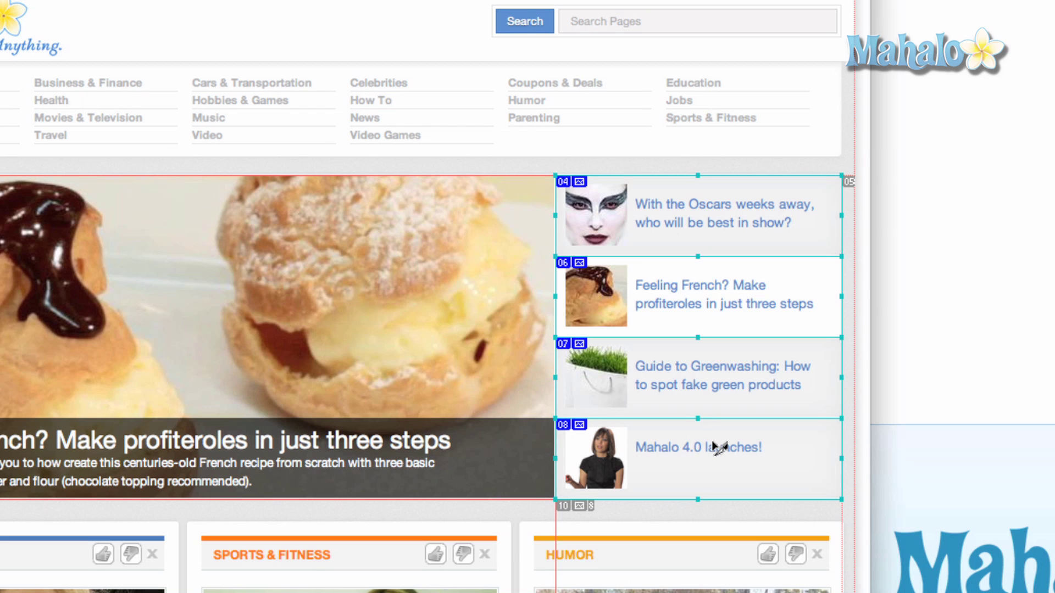
right_click(717, 446)
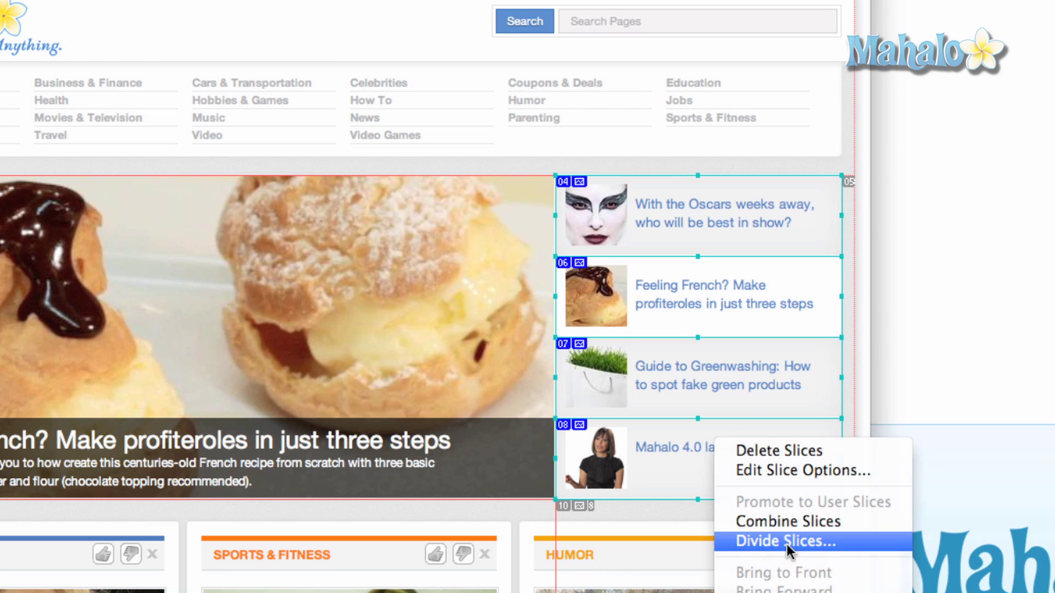
left_click(789, 522)
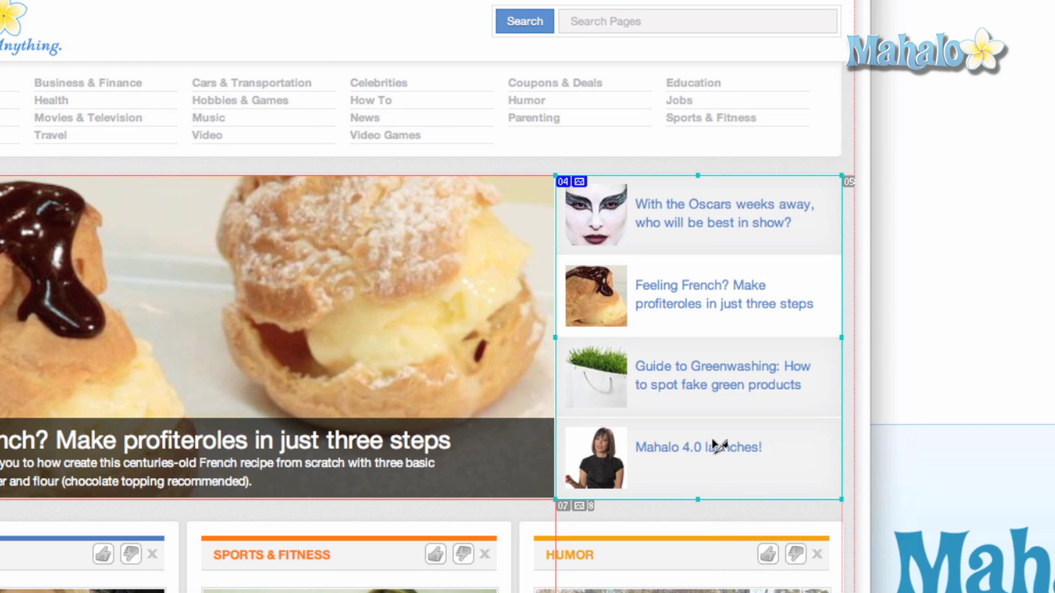
right_click(714, 446)
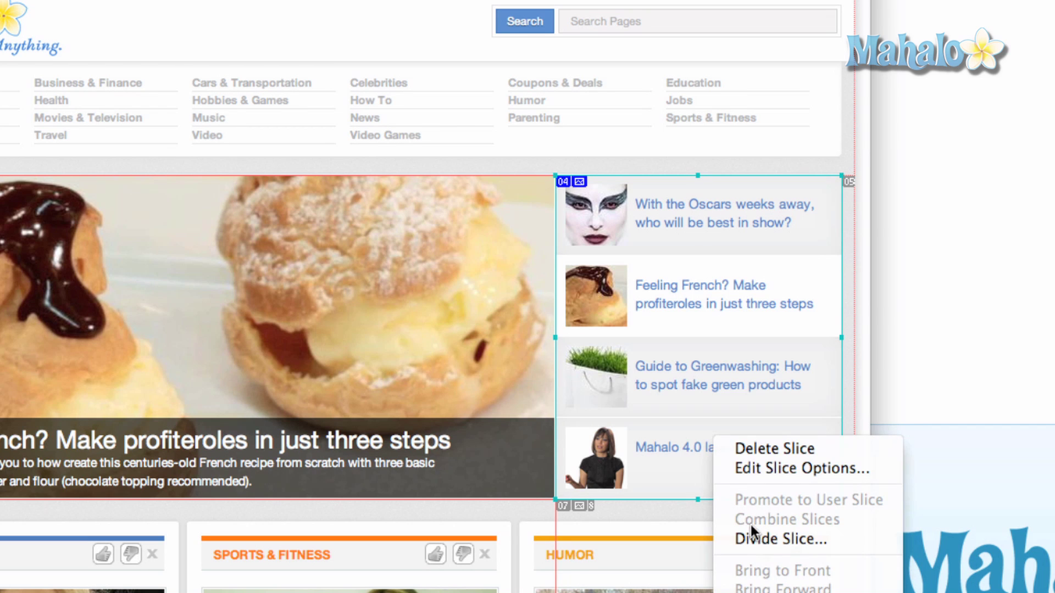
left_click(755, 447)
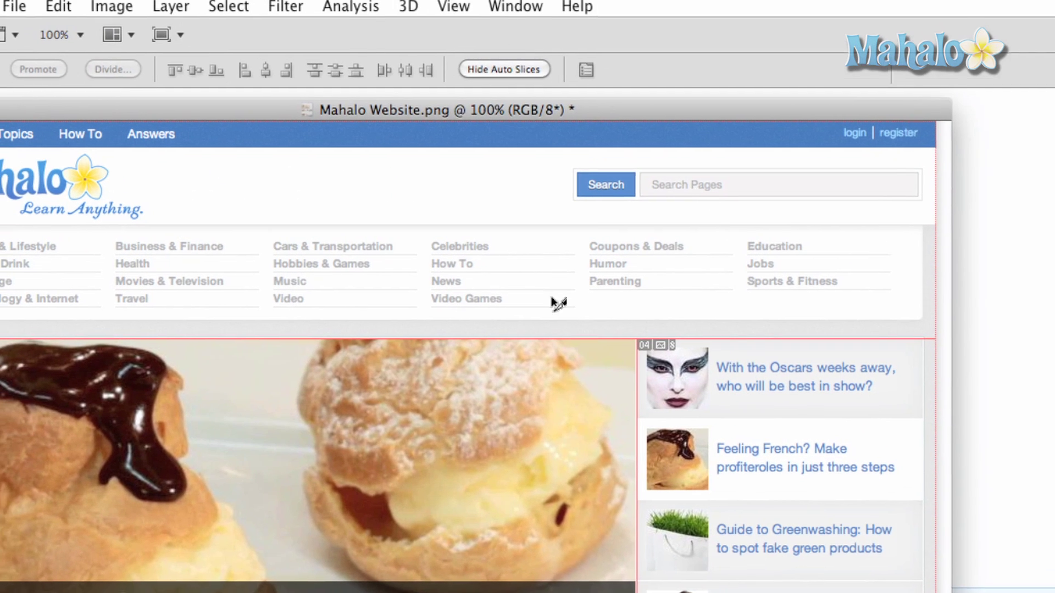
Use View > Clear Slices to strip all slice divisions from the mockup.
left_click(453, 6)
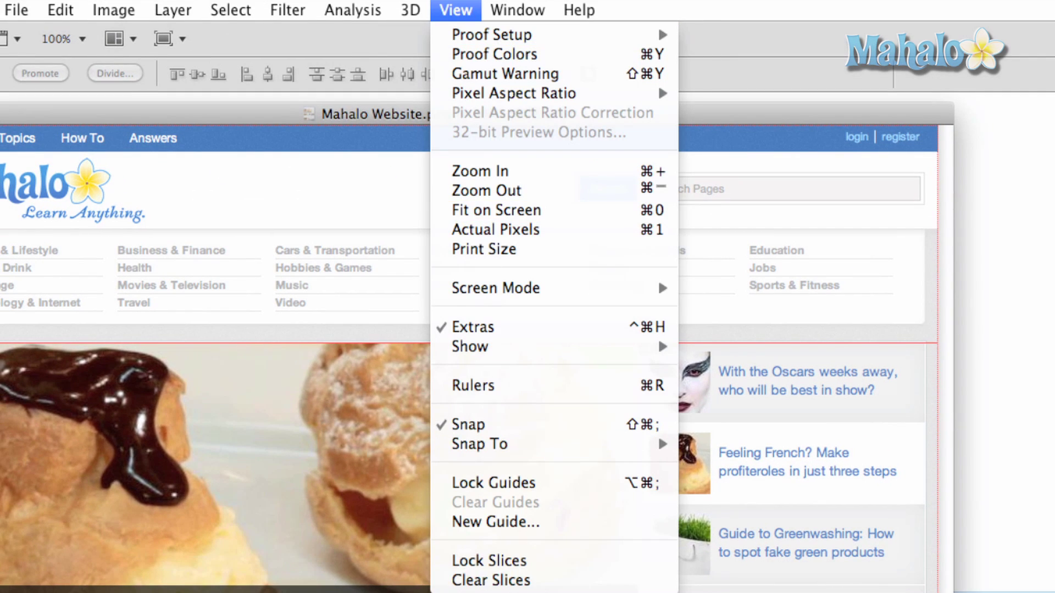
left_click(522, 579)
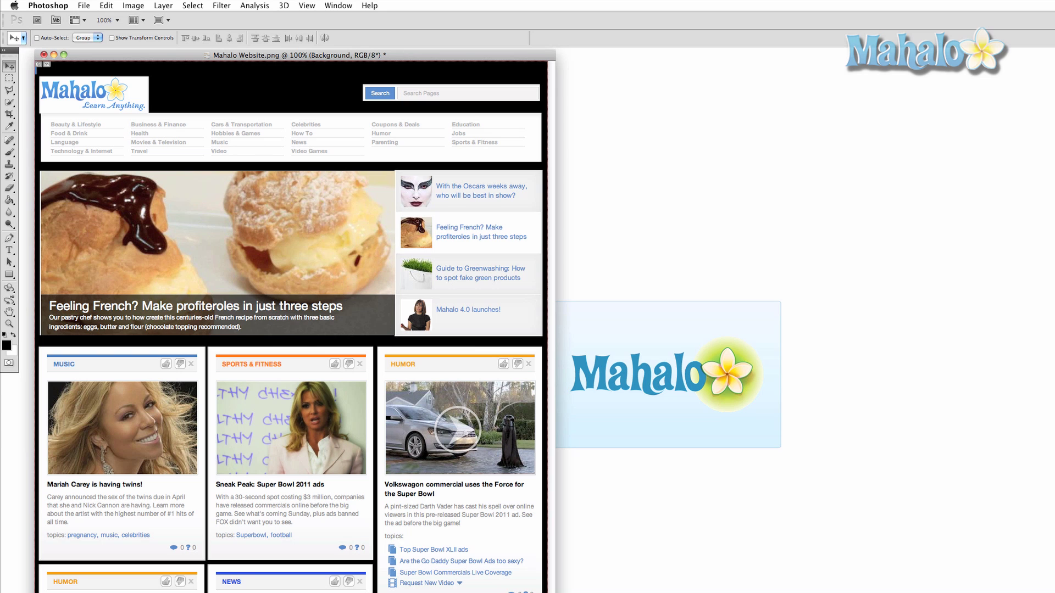
Duplicate the background into Layer 1 and create layer-based slices from the layers.
key("super+j")
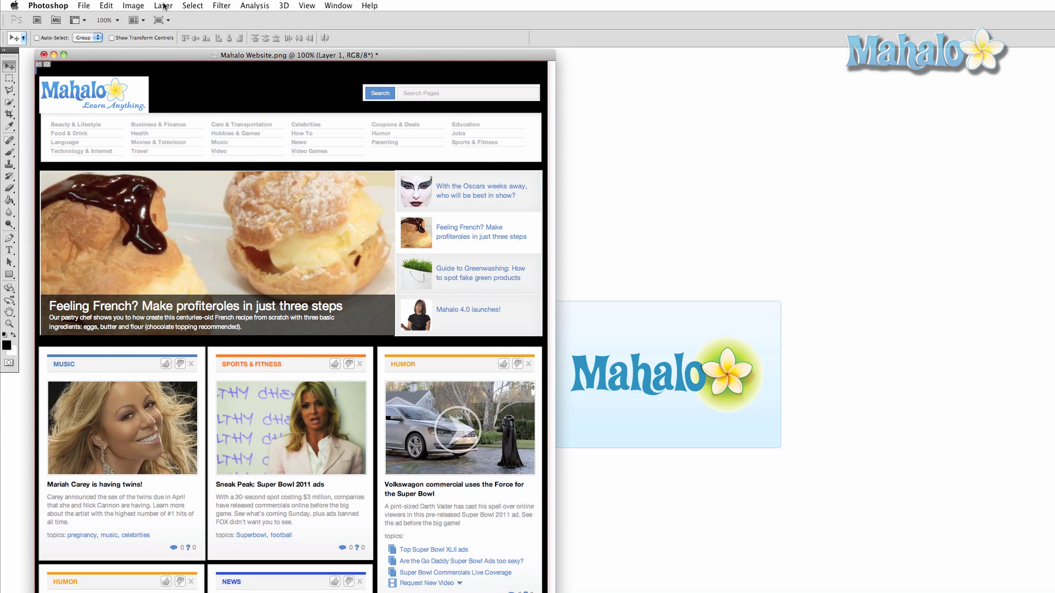
left_click(163, 6)
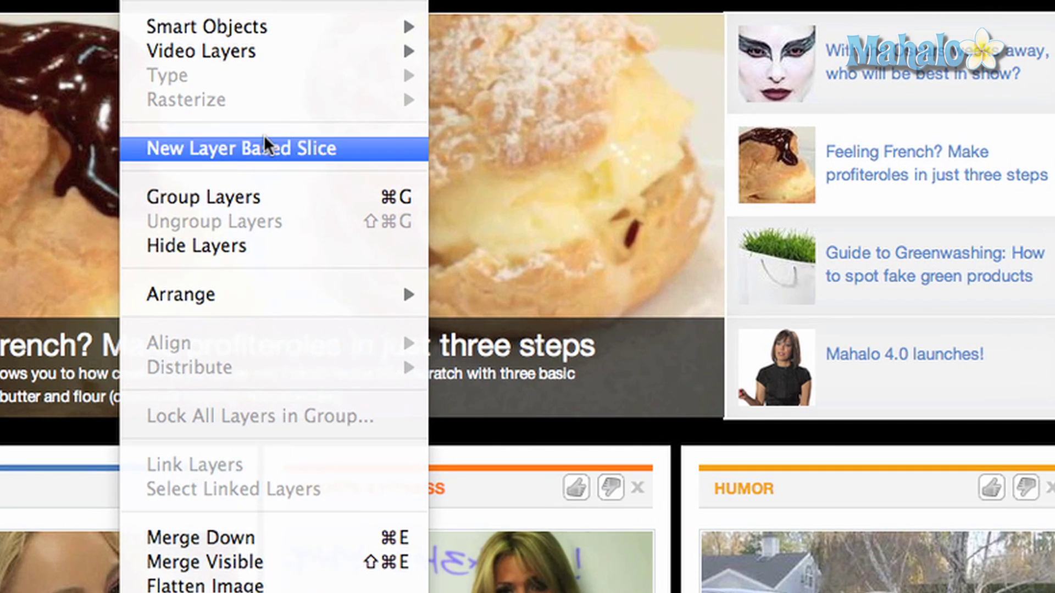
left_click(204, 215)
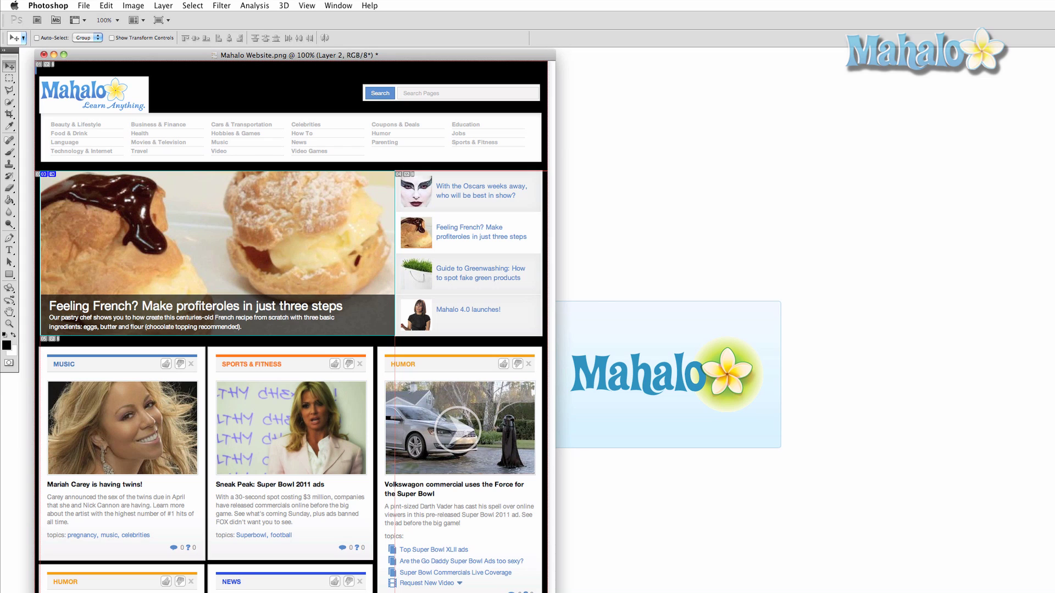
key("super+alt+a")
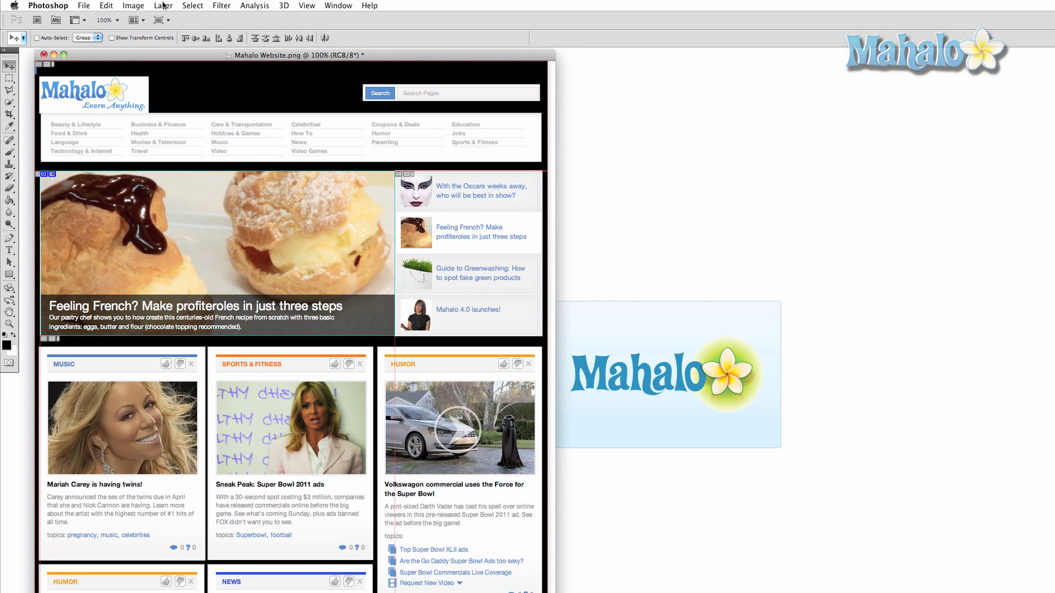
left_click(163, 5)
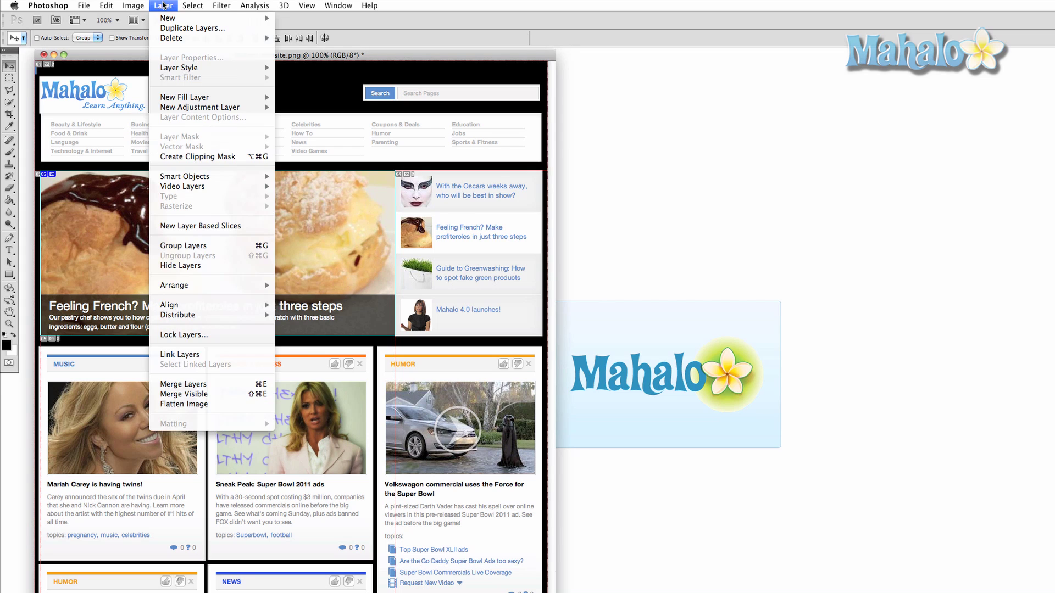
left_click(193, 226)
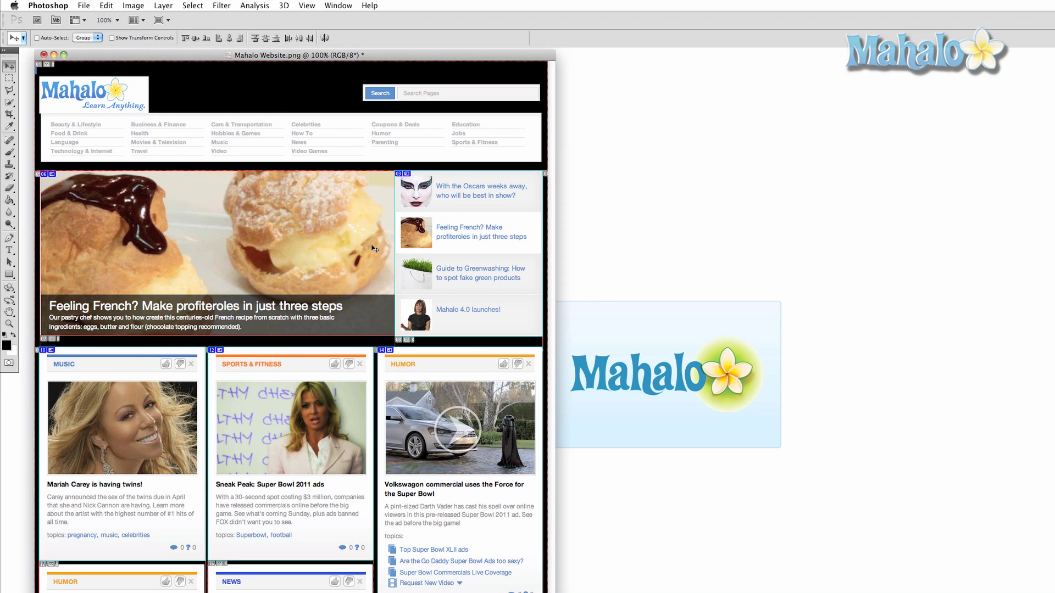
Make Layer 1 active and shift the banner layer about 30 px right.
key("alt+]")
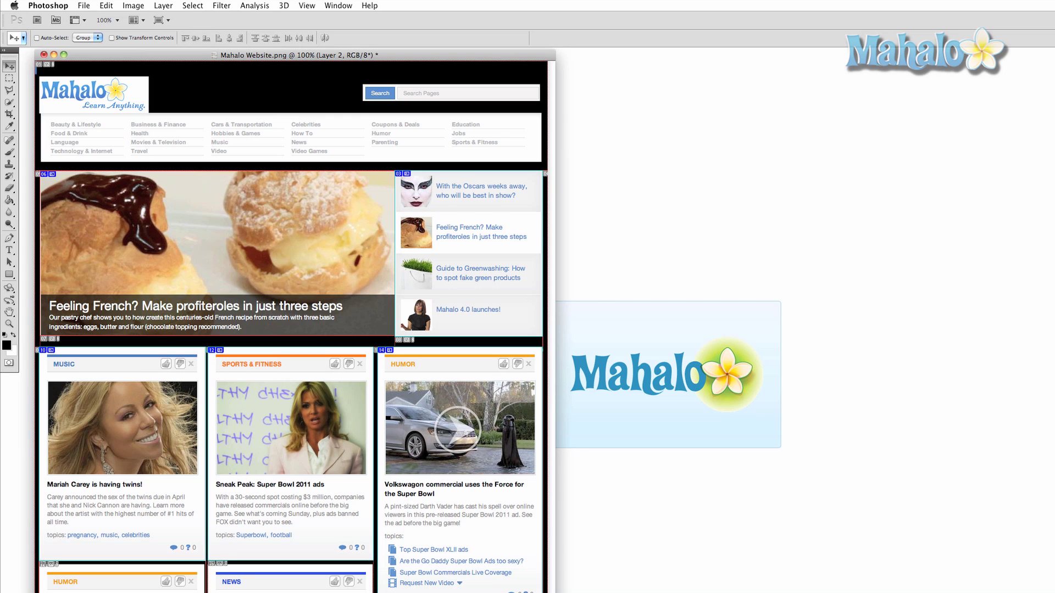
key("alt+[")
mouse_move(249, 215)
left_mouse_down()
mouse_move(255, 237)
mouse_move(265, 215)
mouse_move(248, 206)
mouse_move(252, 227)
mouse_move(254, 216)
left_mouse_up()
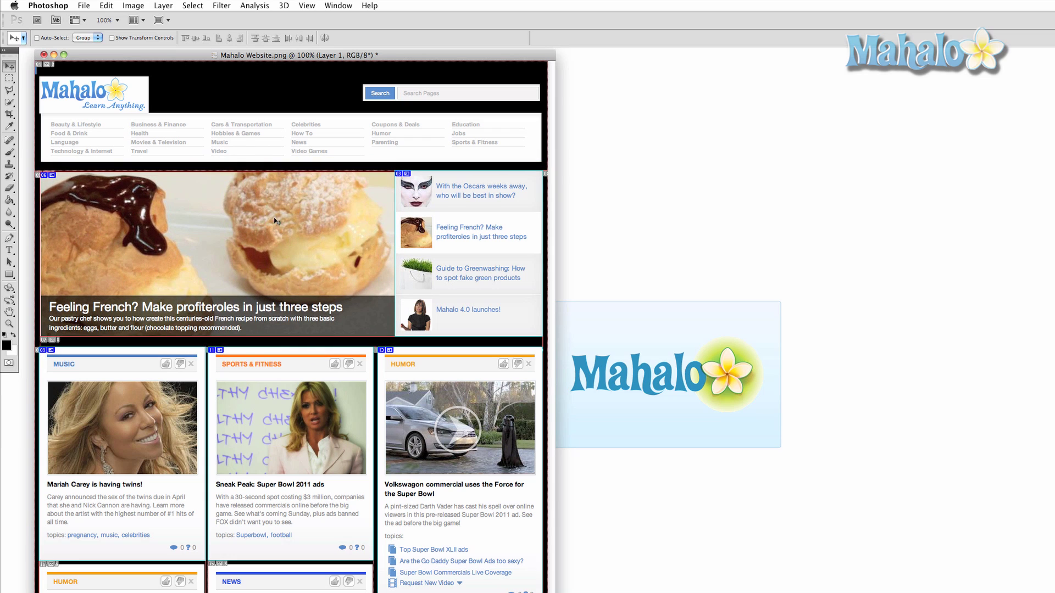
Free-transform the banner, lowering its top edge and narrowing its left side, then commit.
key("super+t")
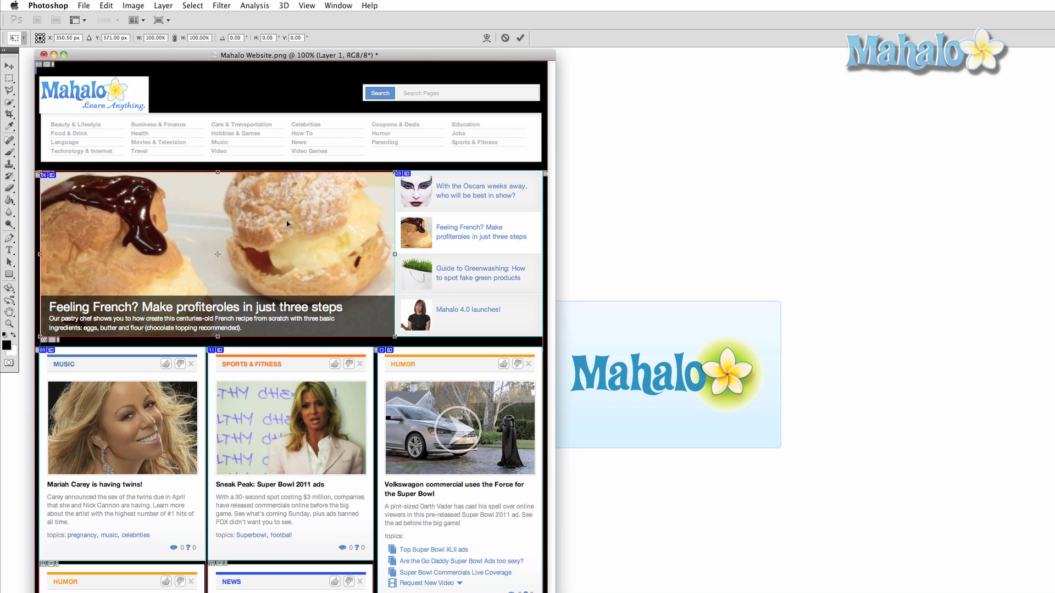
left_click_drag(217, 172, 218, 191)
left_click_drag(37, 264, 76, 266)
key("Return")
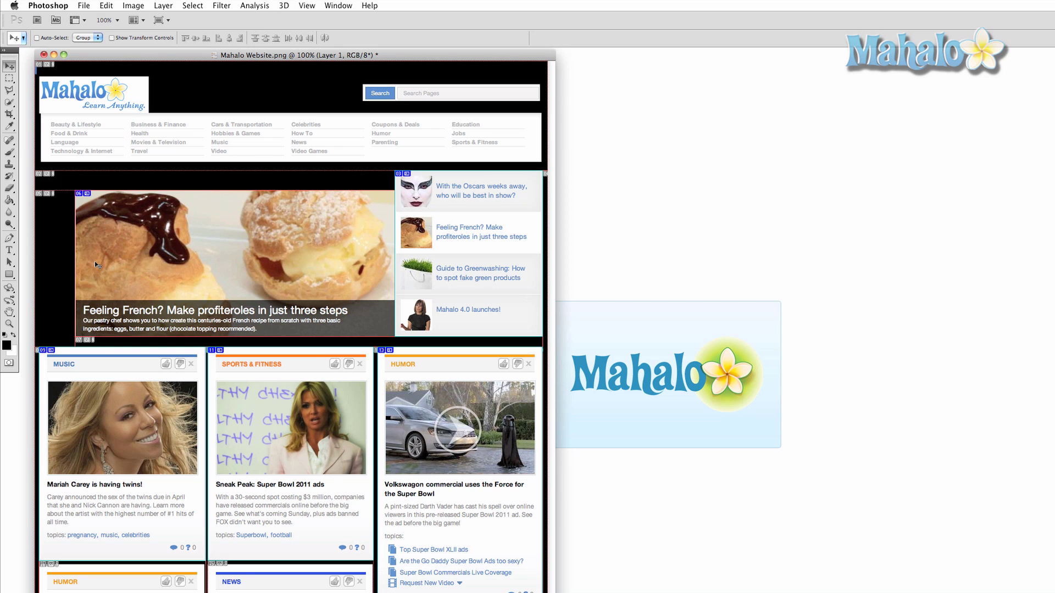
Start saving Mahalo Website and choose JPEG in the Save As format list.
left_click(84, 5)
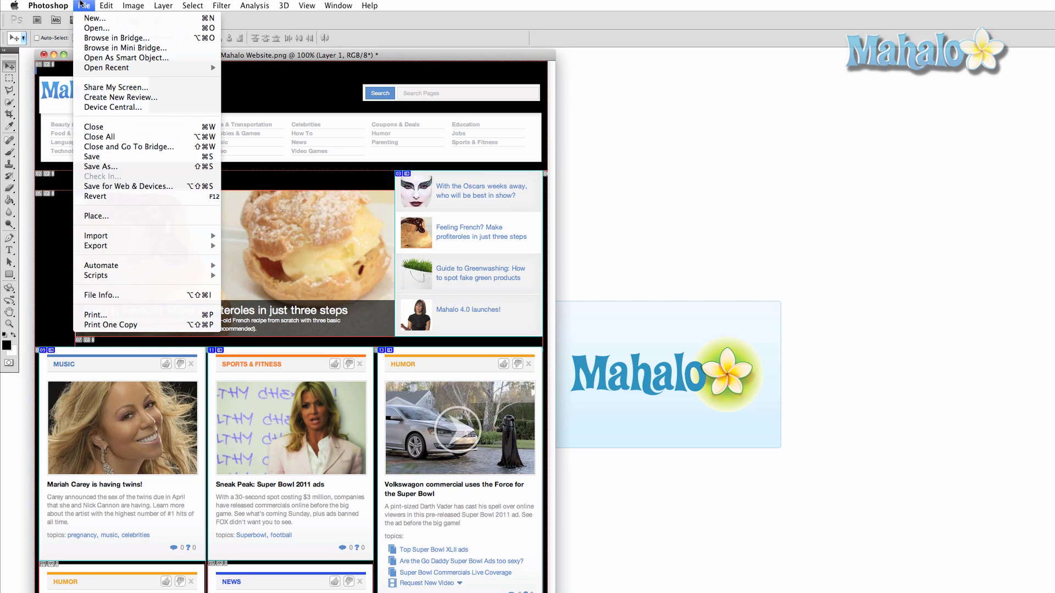
left_click(92, 157)
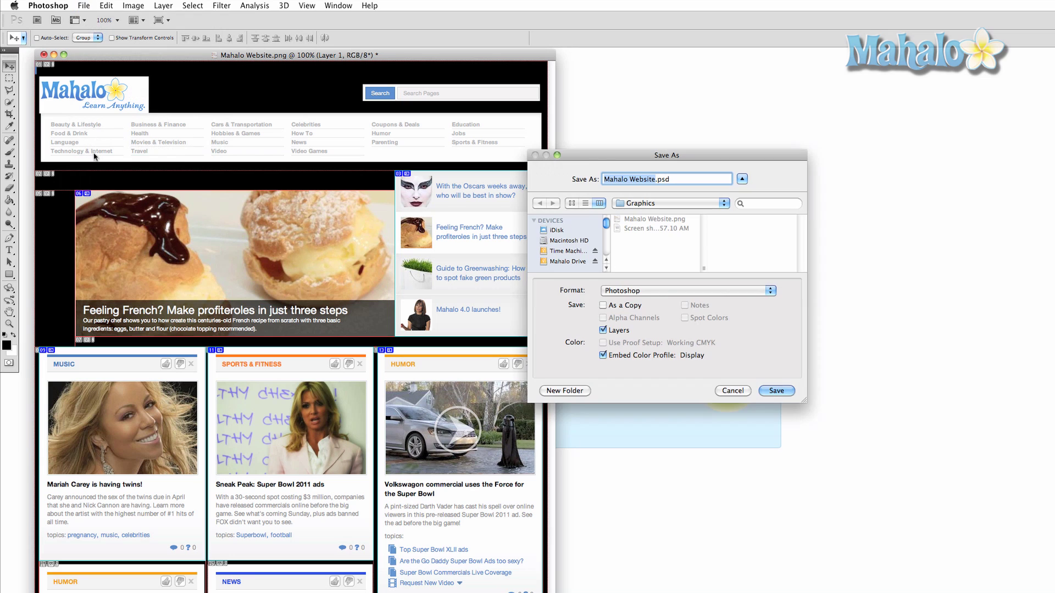
left_click(649, 290)
left_click(625, 358)
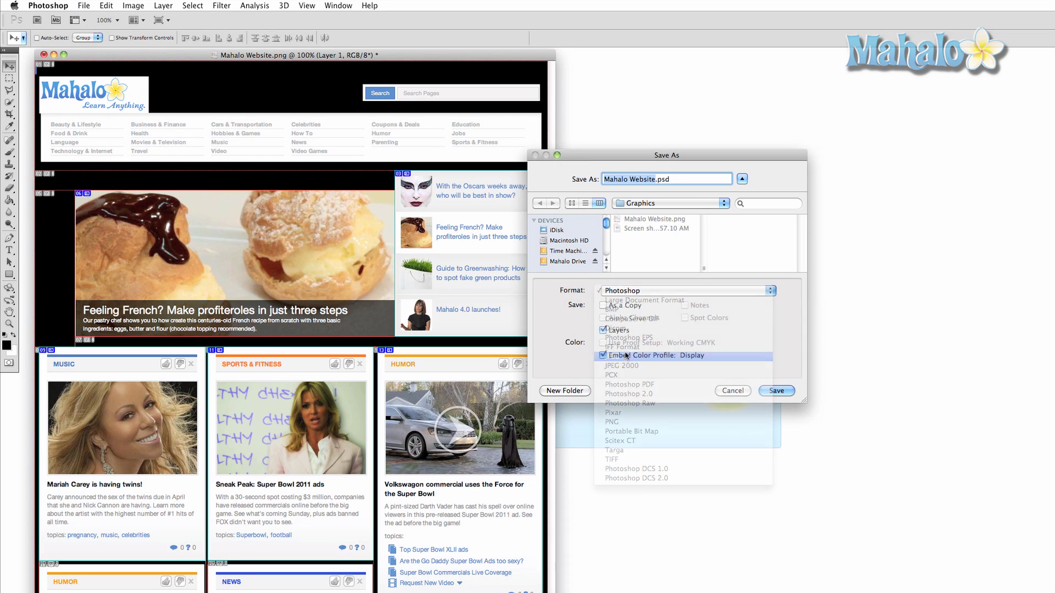